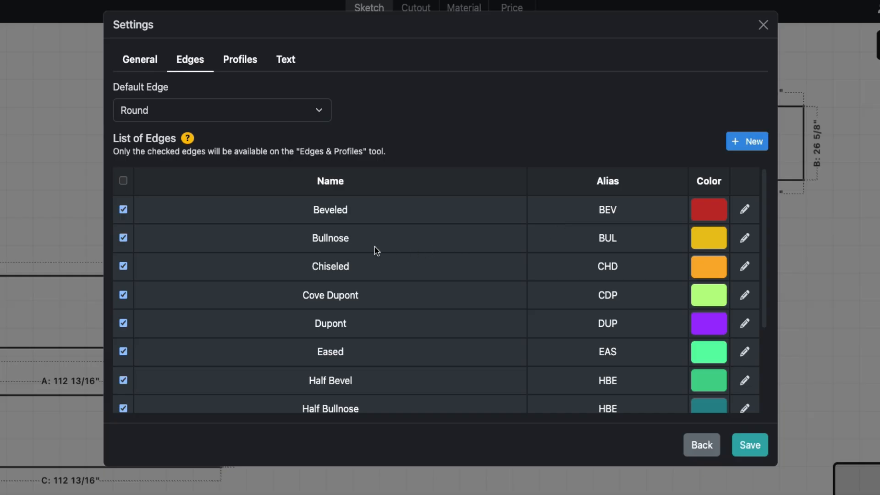
Start a new edge named Half Bullnose with a price of 45.00 and the alias HBLL.
click(737, 146)
click(234, 79)
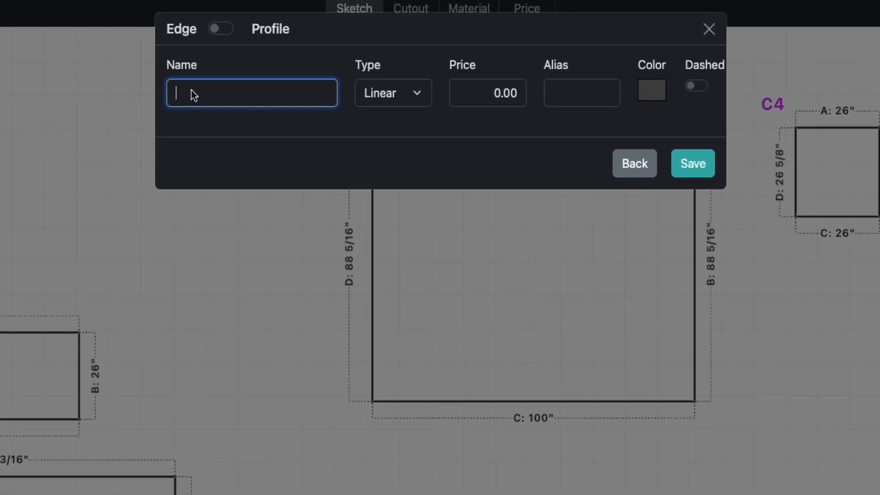
text(Half Bullnose)
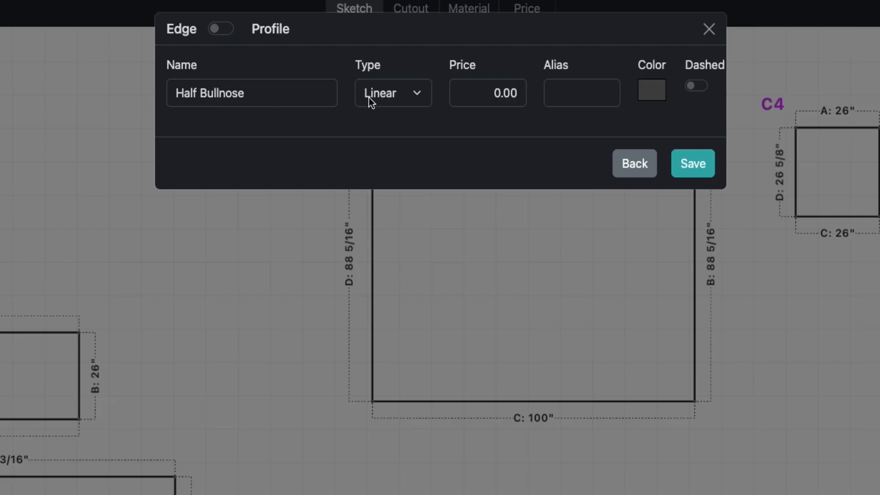
click(485, 101)
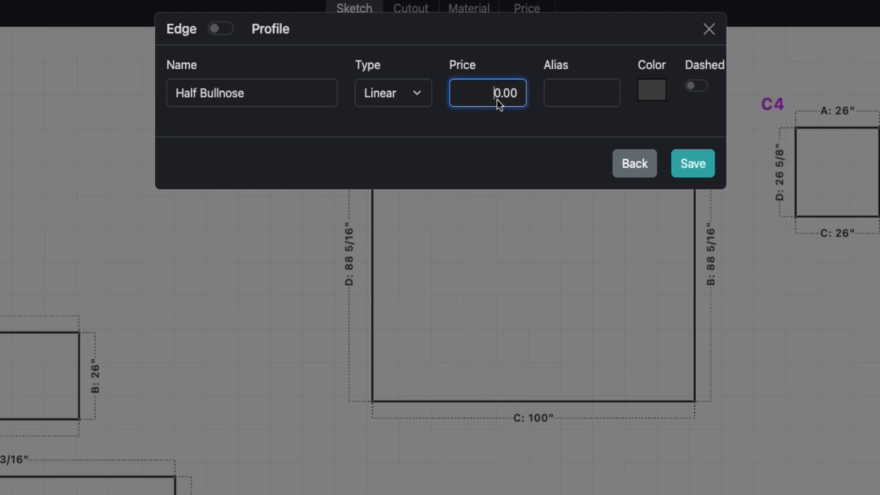
text(45)
click(521, 117)
click(585, 104)
text(HBLL)
click(616, 122)
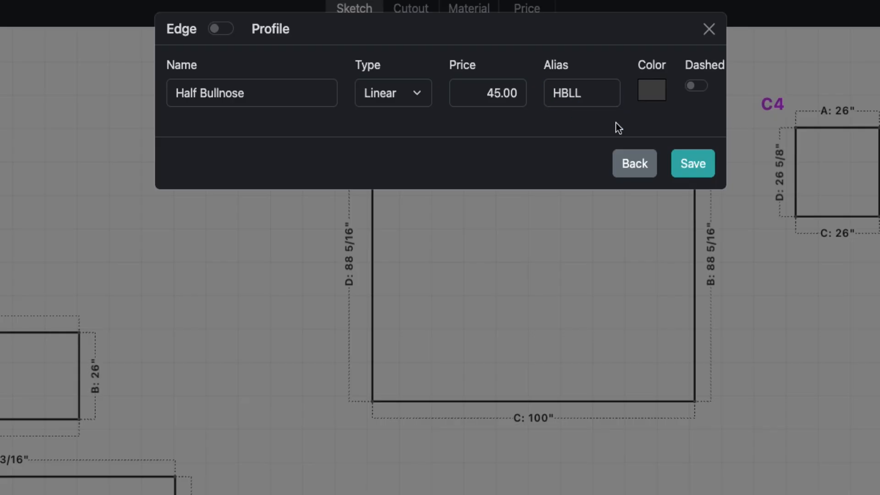
Give the new edge the red colour #b02020 and save it.
click(652, 91)
click(688, 152)
click(751, 141)
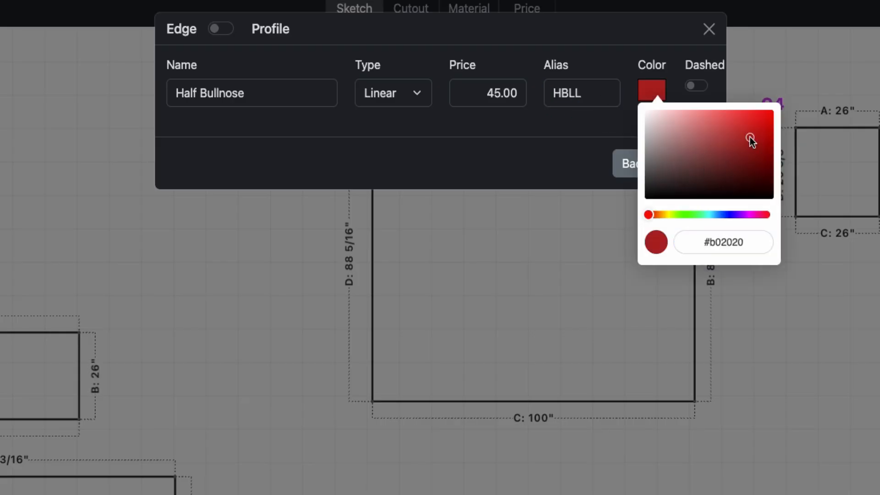
click(629, 119)
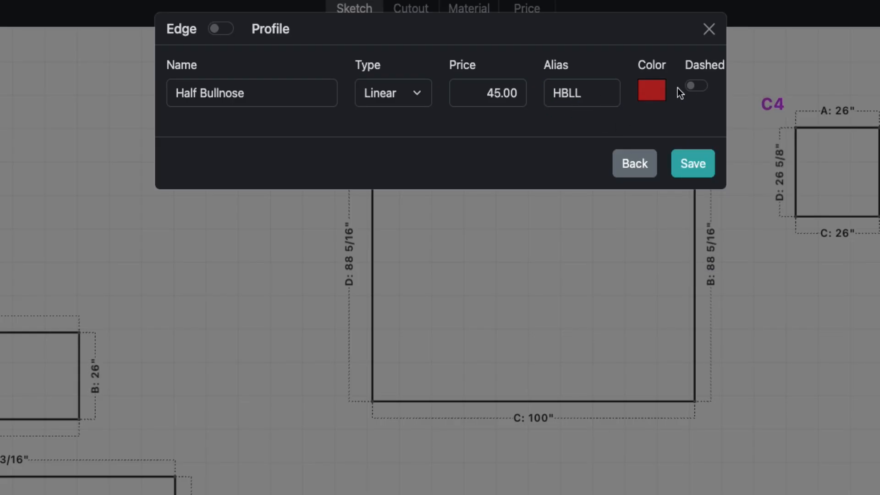
click(694, 164)
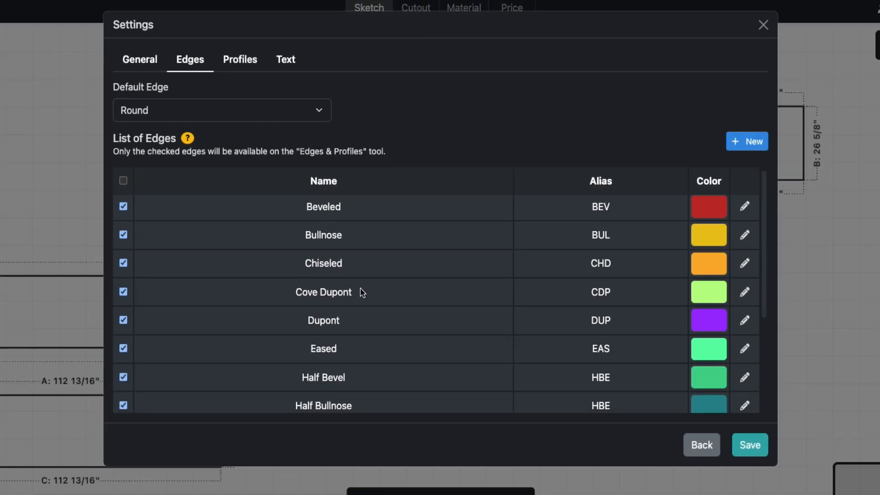
Make the newly added Half Bullnose the default edge and save the settings.
scroll(362, 292, down, 4)
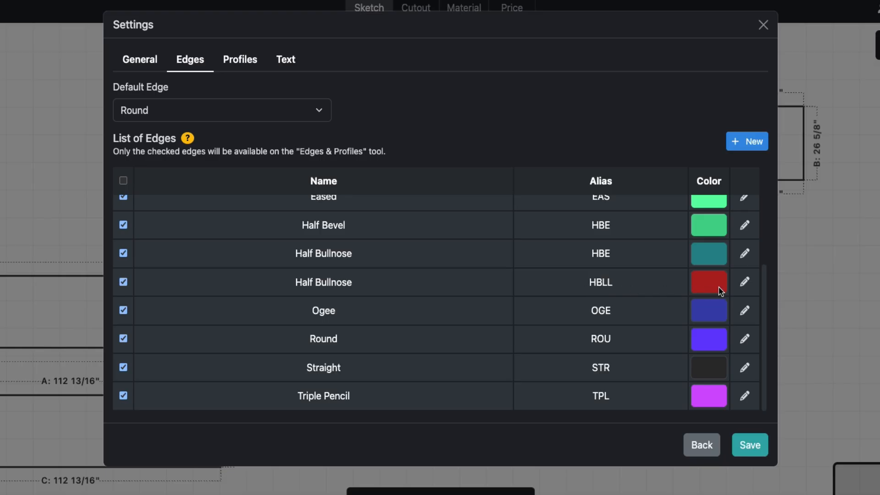
click(210, 120)
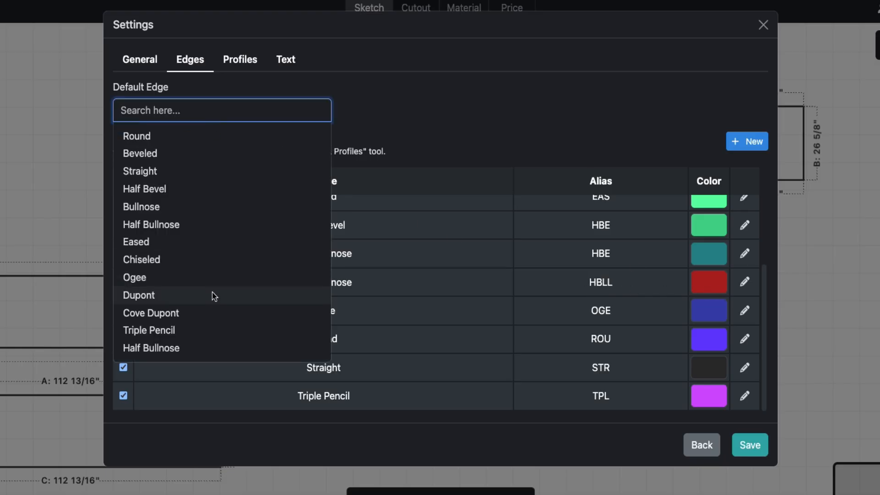
click(199, 349)
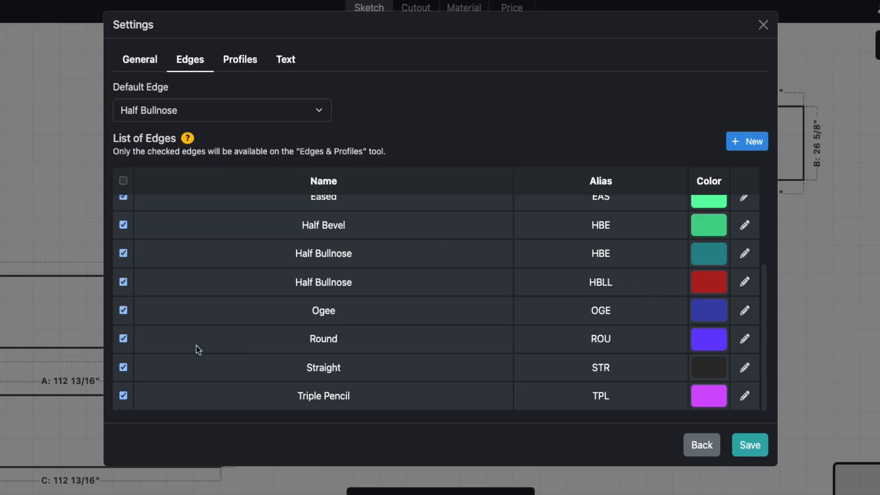
click(743, 445)
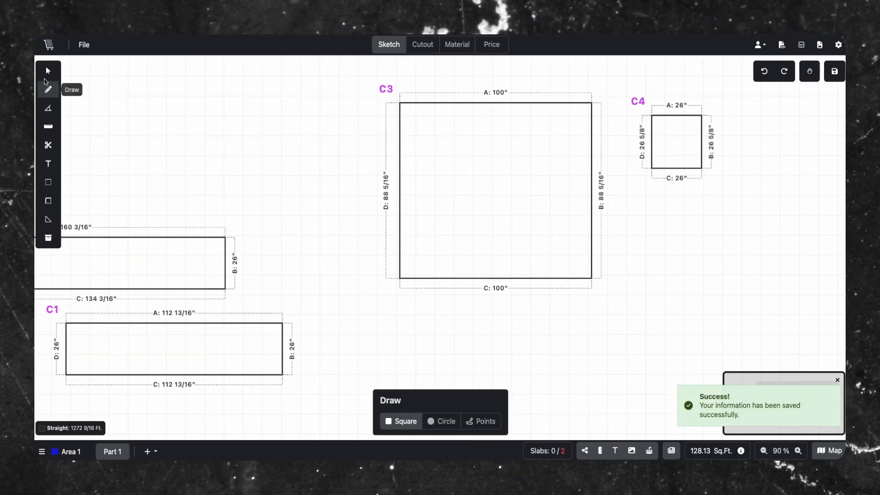
Draw a rectangular countertop about 136 11/16" by 26" in the empty area beside C3.
drag(104, 123, 253, 116)
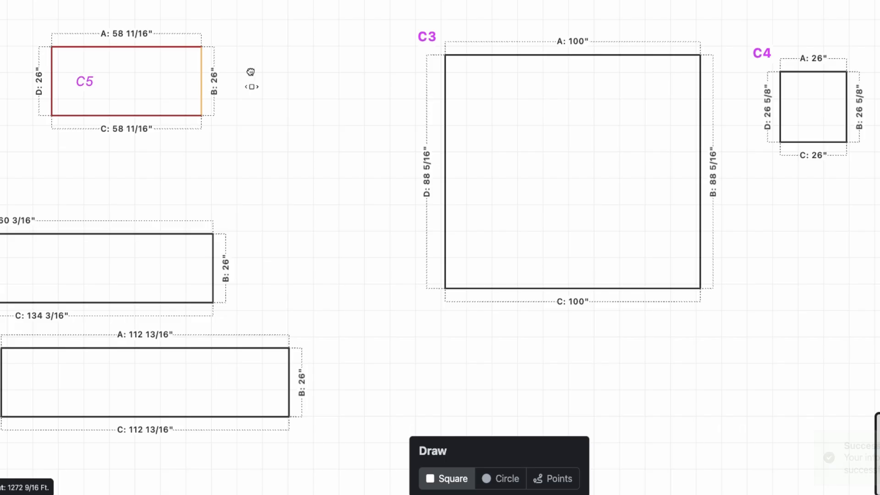
drag(251, 72, 436, 72)
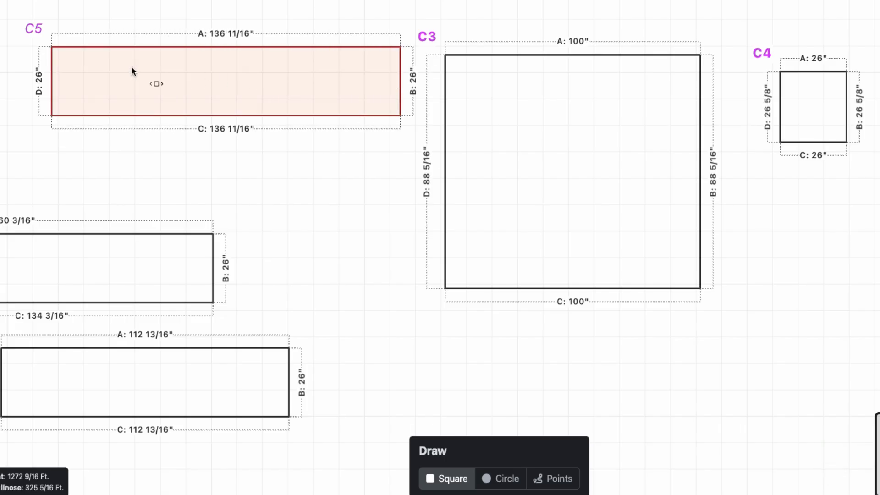
Try moving the new rectangle C5 below C3 and lengthening it to about 212".
drag(242, 87, 572, 383)
scroll(727, 204, down, 3)
scroll(727, 204, right, 4)
drag(532, 258, 725, 259)
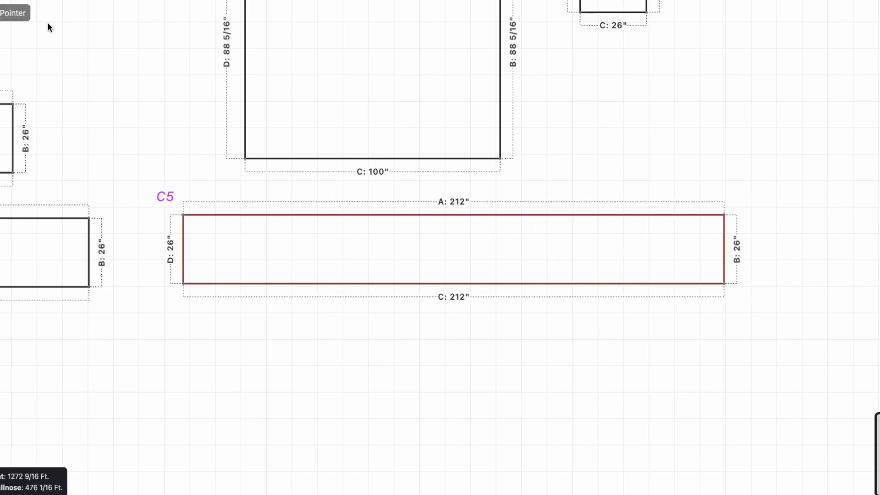
Undo the last move and lengthening of rectangle C5.
key(super+z)
key(super+z)
Lengthen rectangle C5 to about 163 11/16", keeping it above C1 and beside C3.
mouse_move(275, 243)
mouse_down()
mouse_move(326, 290)
mouse_move(438, 364)
mouse_up()
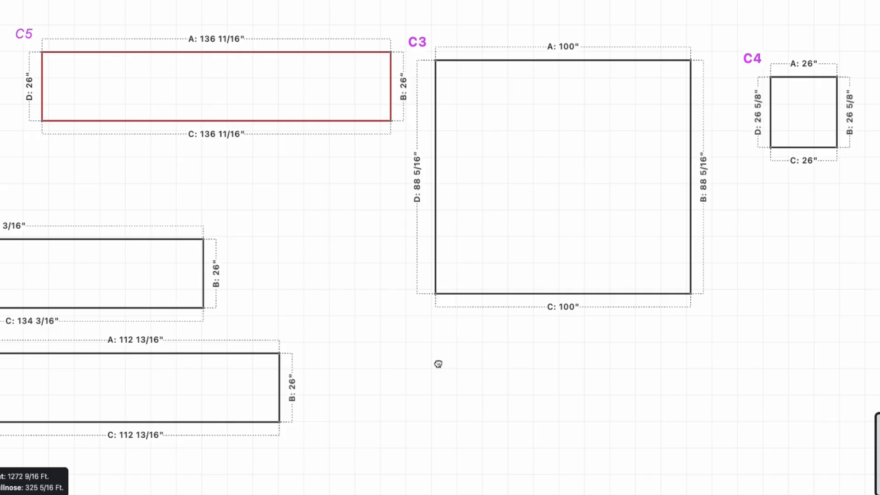
mouse_move(100, 167)
mouse_down()
mouse_move(142, 200)
mouse_move(166, 179)
mouse_up()
drag(109, 102, 70, 96)
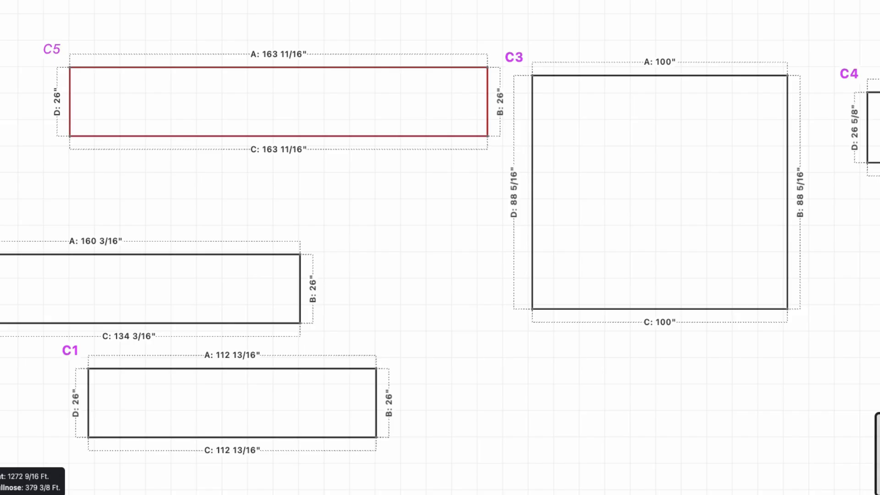
Open the details of the Half Bullnose edge with alias HBLL in the edge settings and go back without changes.
click(877, 9)
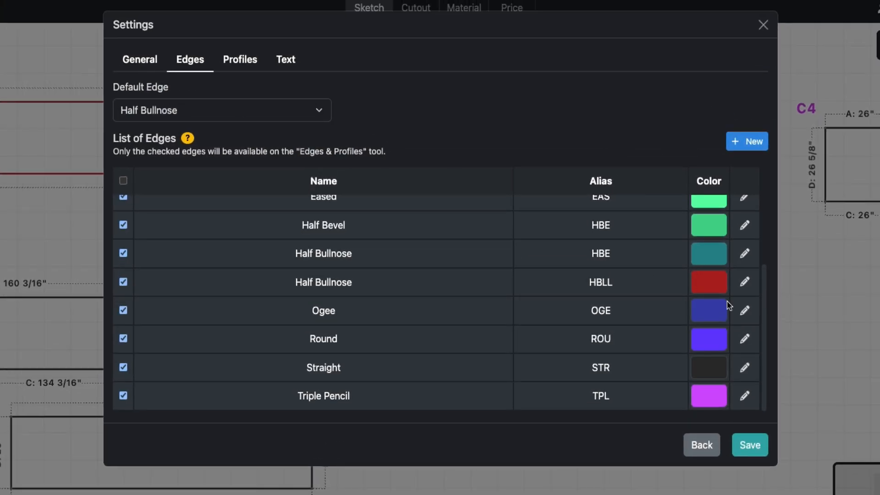
click(745, 283)
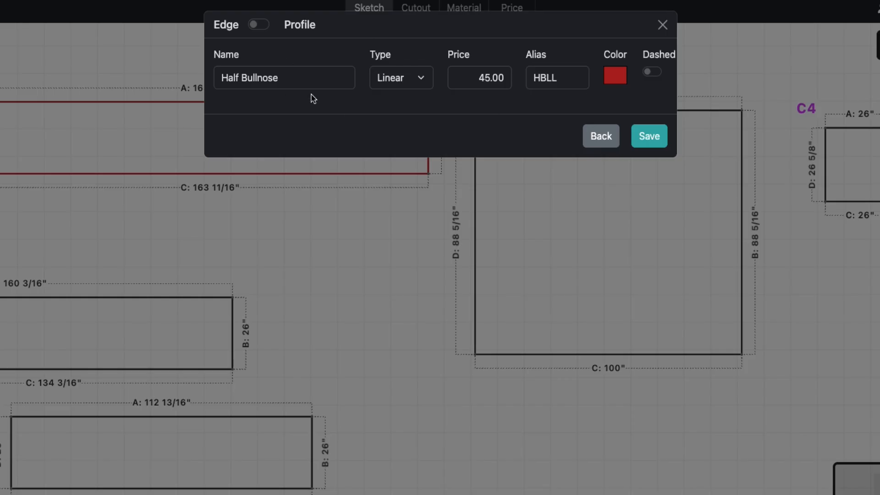
click(601, 136)
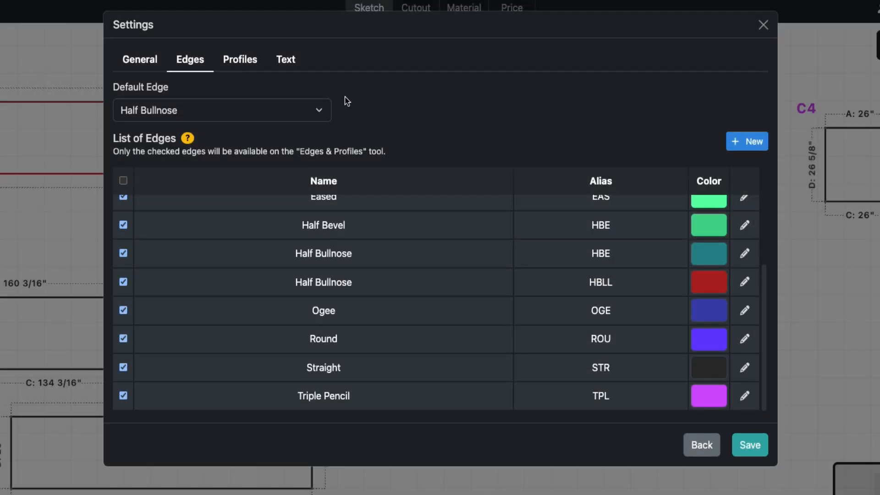
Start a new profile named 6" Backsplash with a price of 15.00 and the alias BS-6.
click(238, 62)
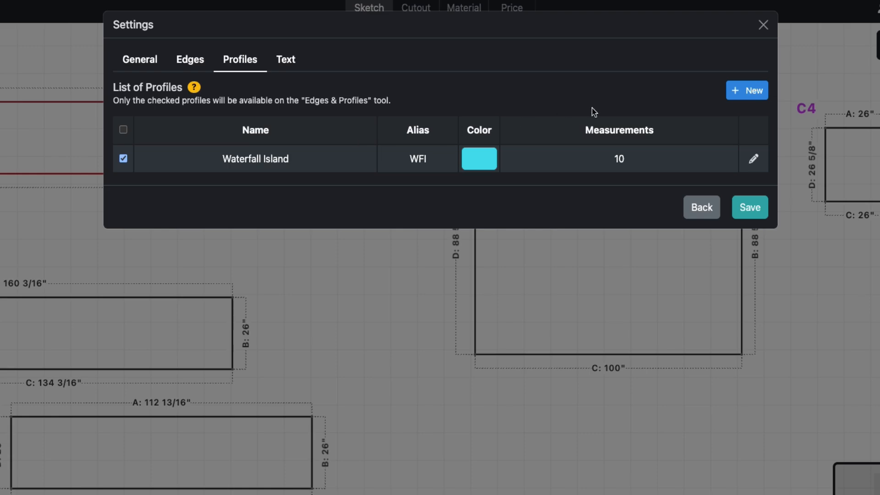
click(746, 91)
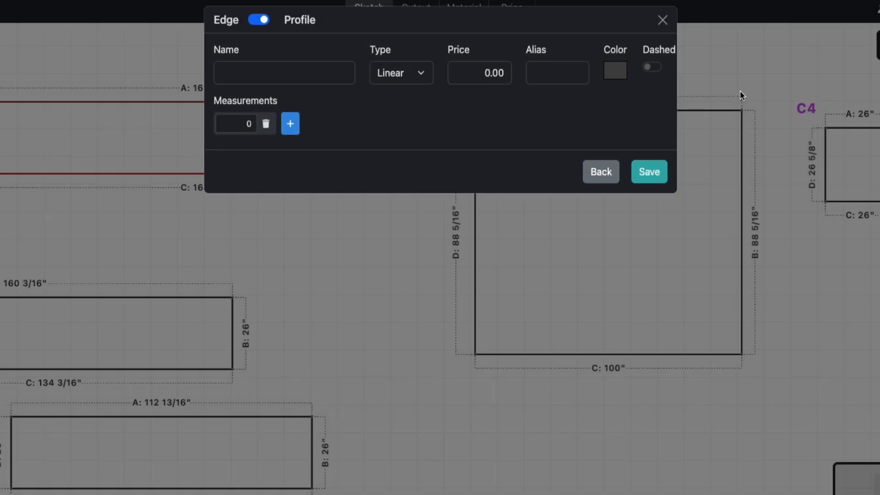
click(322, 87)
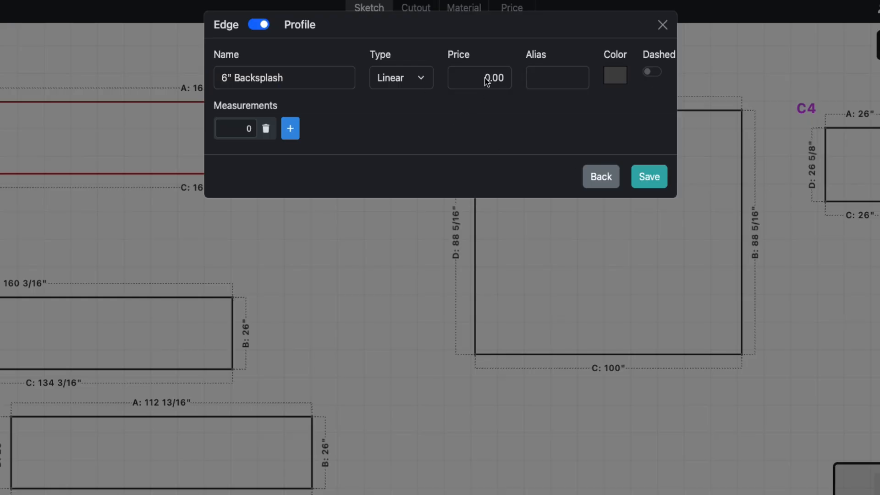
click(487, 81)
text(15)
click(517, 105)
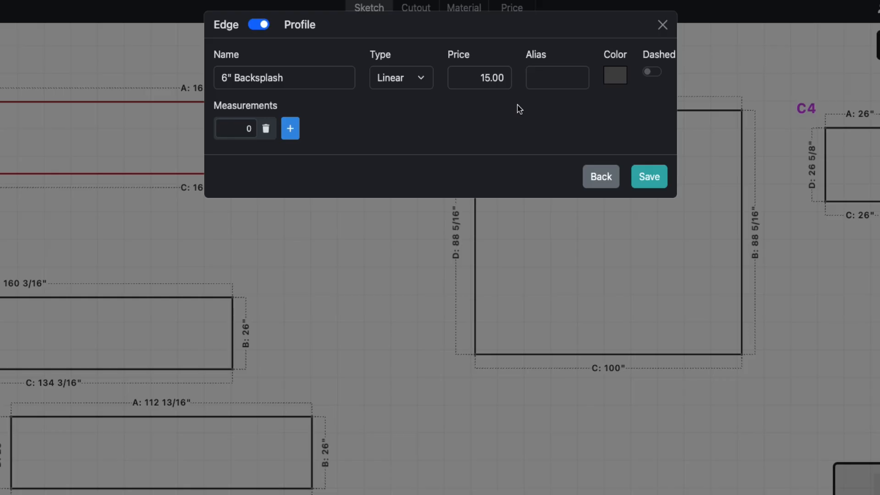
click(552, 81)
text(BS-6)
click(587, 103)
Set the new profile's colour to green #57c192 and its measurement to 6, and save it.
click(615, 74)
click(656, 178)
drag(668, 117, 668, 110)
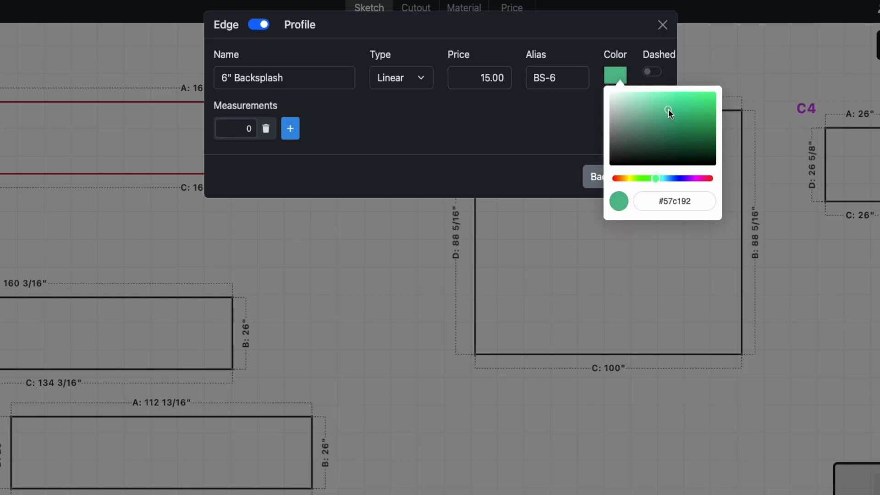
click(374, 132)
click(252, 130)
text(6)
click(378, 147)
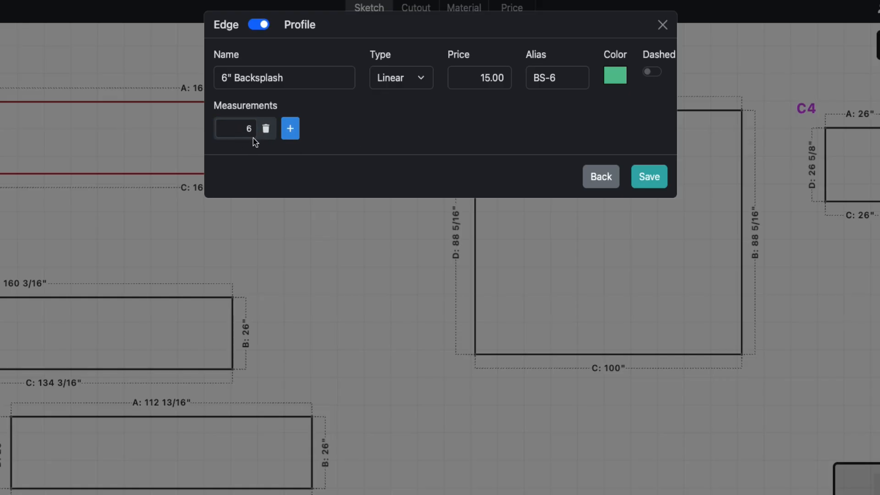
click(644, 175)
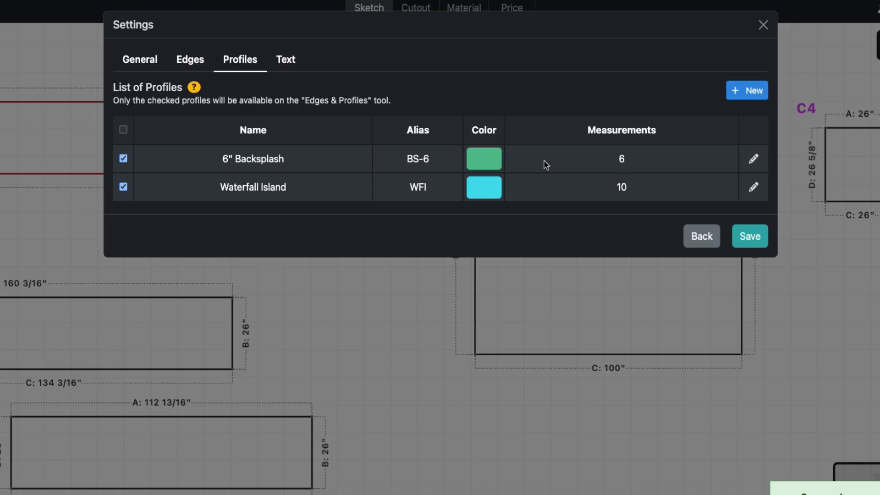
Add profiles 4" Backsplash (Linear, 12.00, BS-4, purple, measurement 4) and Left Waterfall (Square, 45.00, WF-L, blue, measurement 26).
click(748, 91)
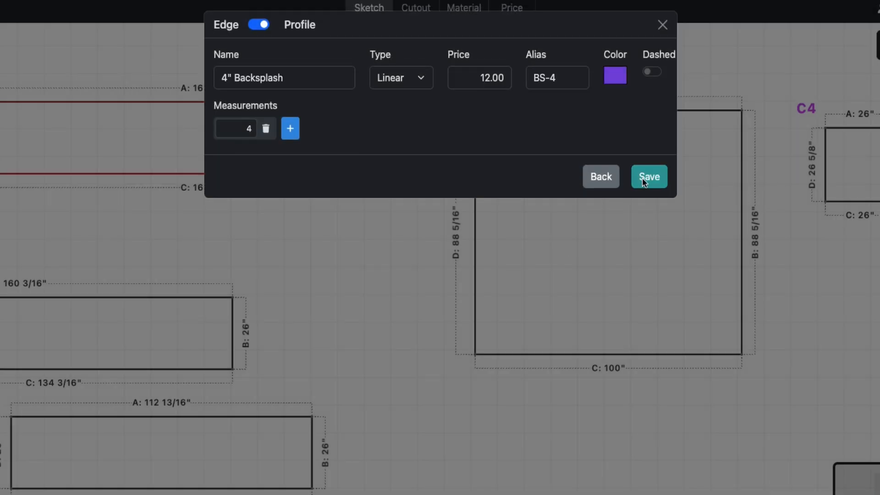
click(644, 176)
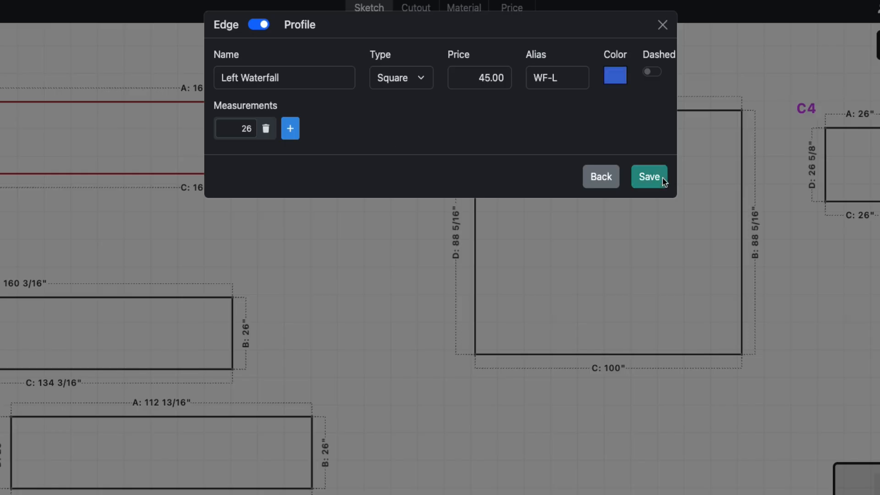
click(649, 177)
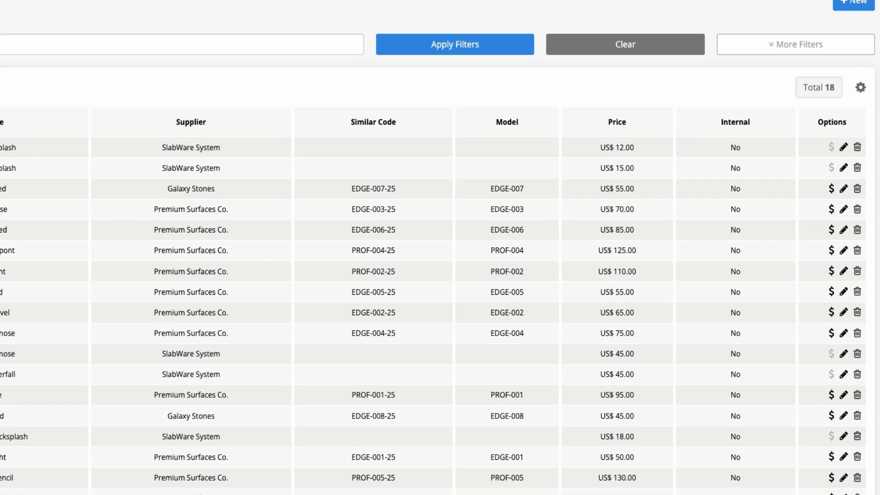
Try to delete the 4" Backsplash entry from the List of Edges.
click(857, 148)
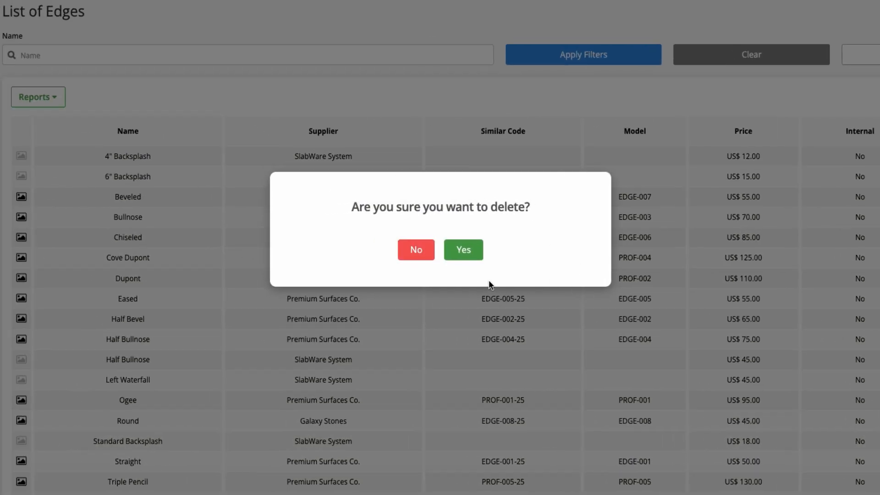
click(466, 251)
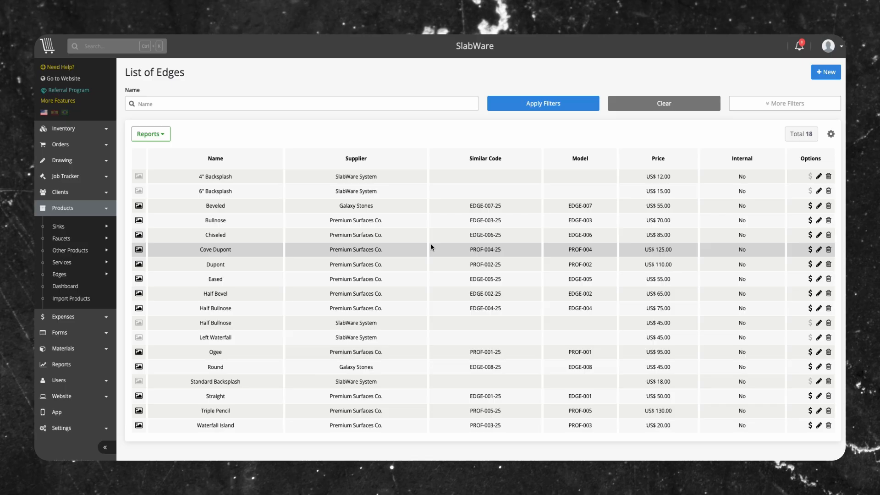
Start a new edge product named Right Waterfall and set its model to PROF-0091.
click(824, 73)
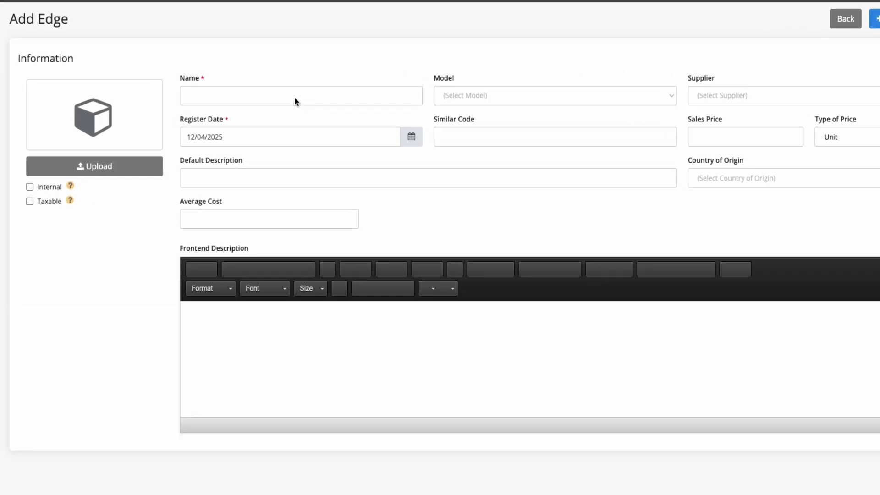
click(320, 123)
text(Right Waterfall)
click(493, 96)
scroll(510, 271, down, 3)
scroll(508, 267, down, 1)
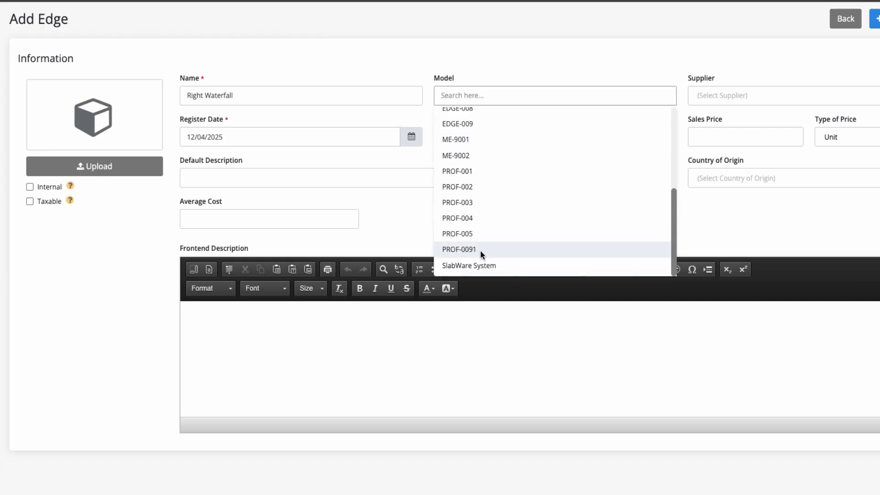
click(480, 251)
Set the new edge's supplier to B.C Granite, then save it and return to the List of Edges.
click(716, 101)
click(728, 170)
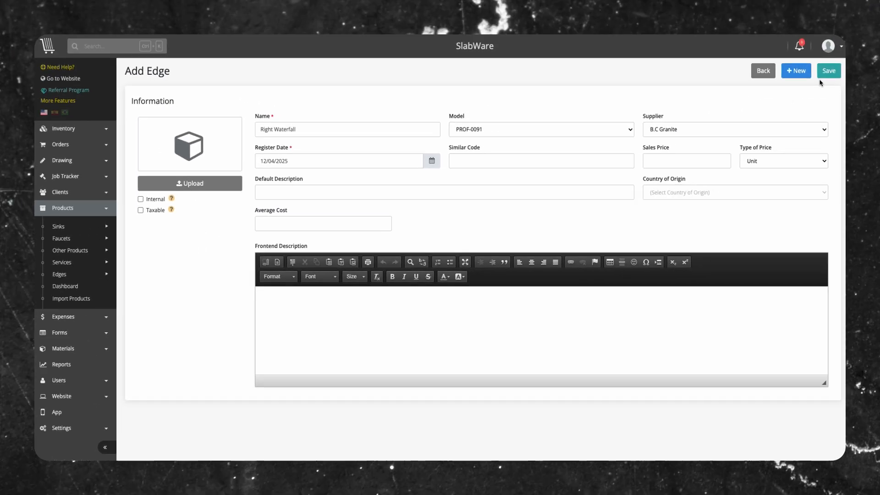
click(826, 75)
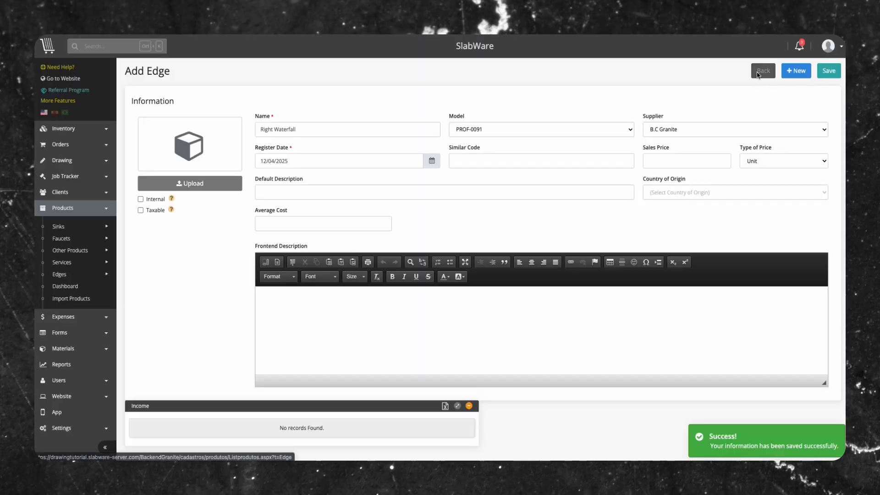
click(755, 71)
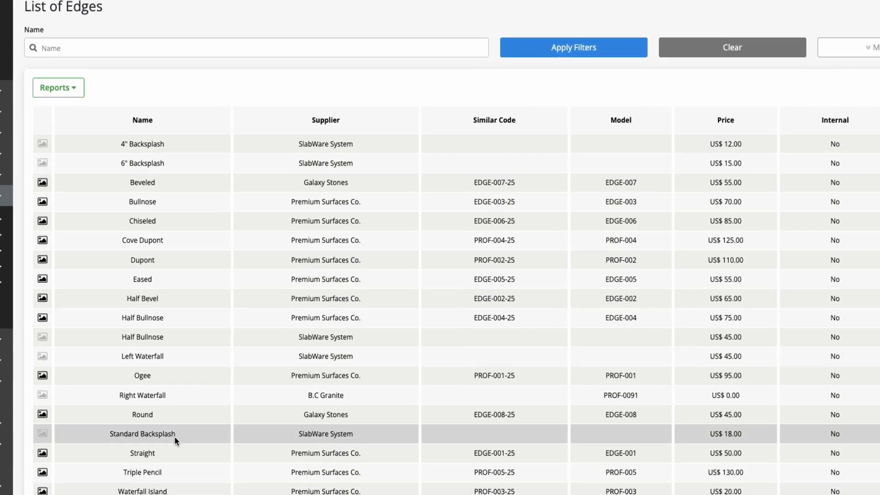
scroll(175, 436, down, 1)
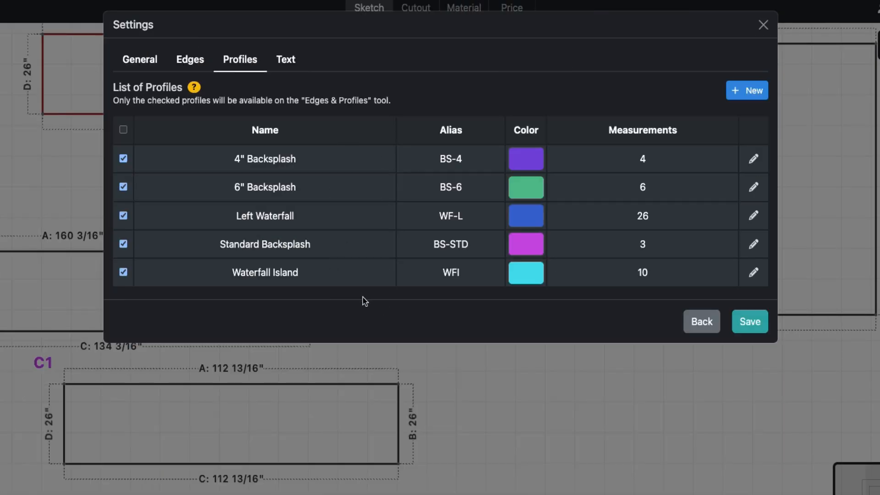
Convert the Right Waterfall edge into a profile with price 45.00, alias WF-R, purple color and measurement 26, then save the settings.
click(190, 64)
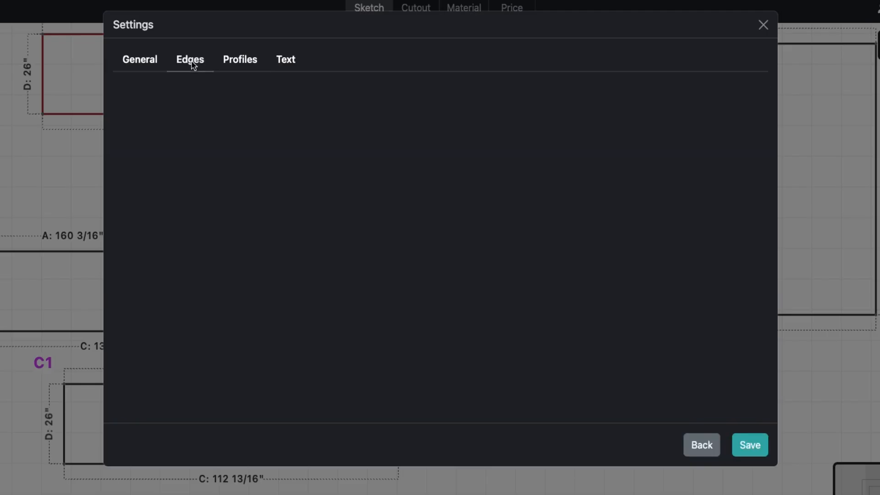
scroll(291, 269, down, 5)
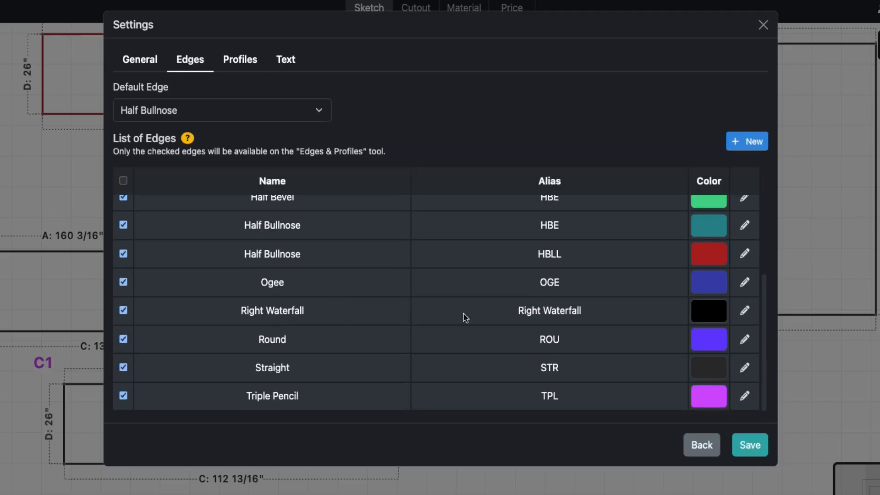
click(745, 311)
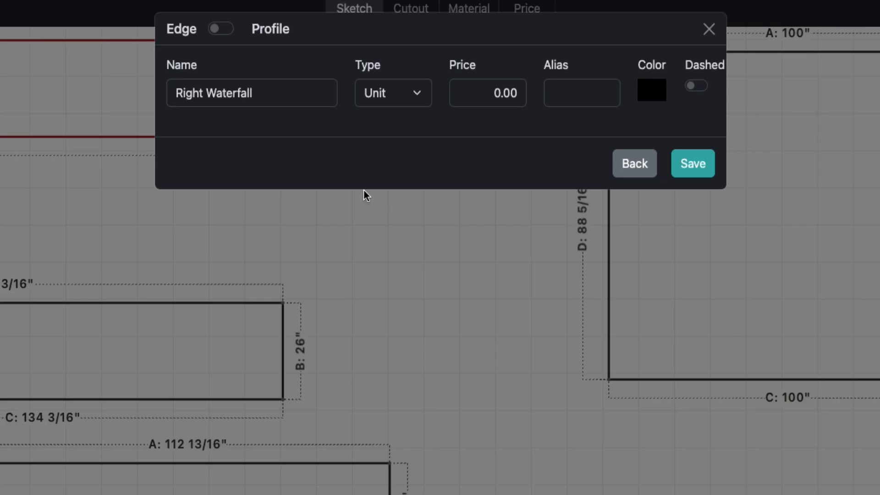
click(224, 30)
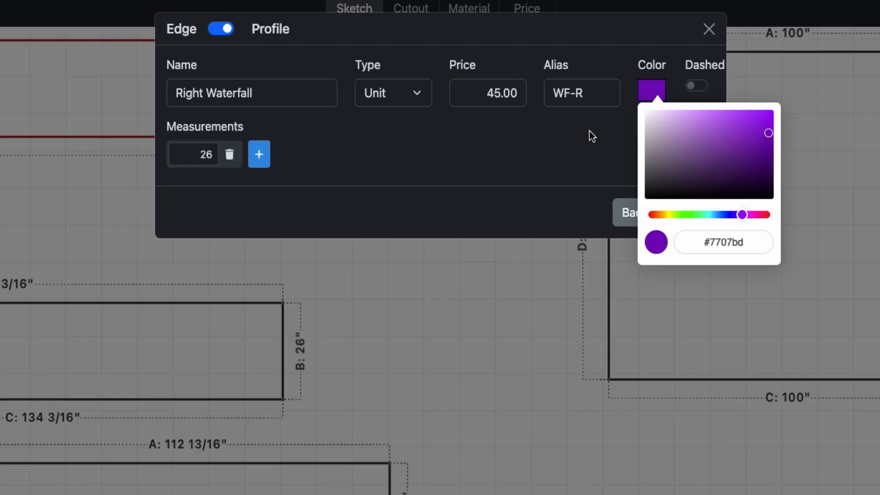
click(590, 131)
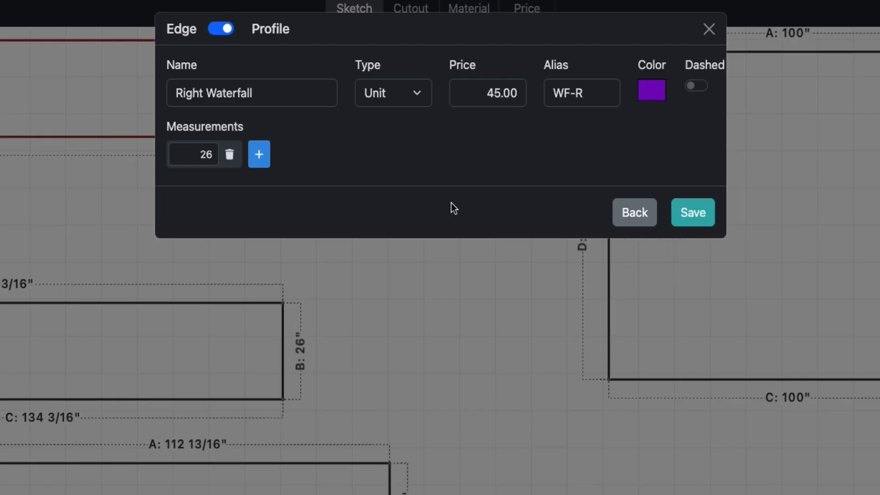
click(684, 211)
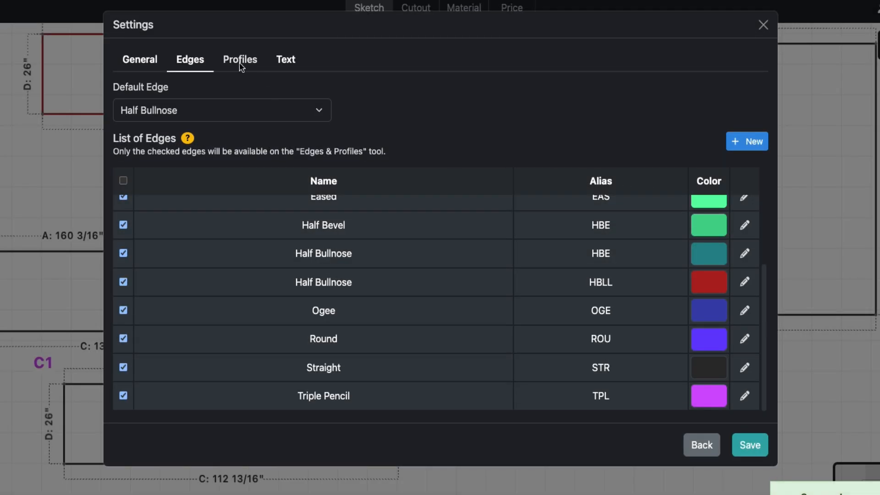
click(240, 60)
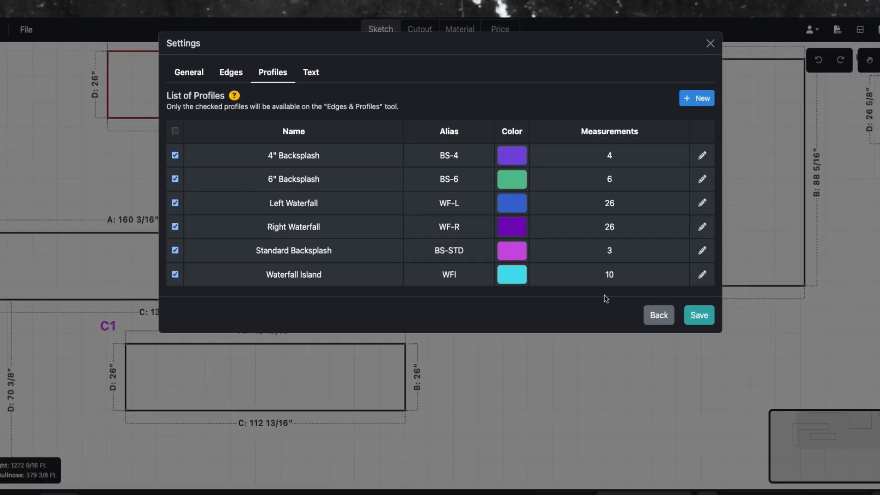
click(743, 353)
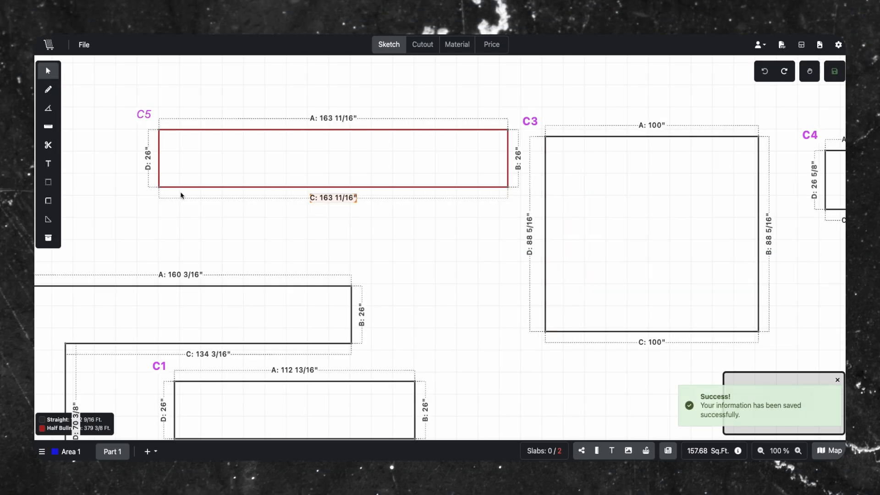
With the Edges & Profiles tool, apply Straight to countertop C5's lower side, Eased to its left end and Dupont to its right end.
click(47, 221)
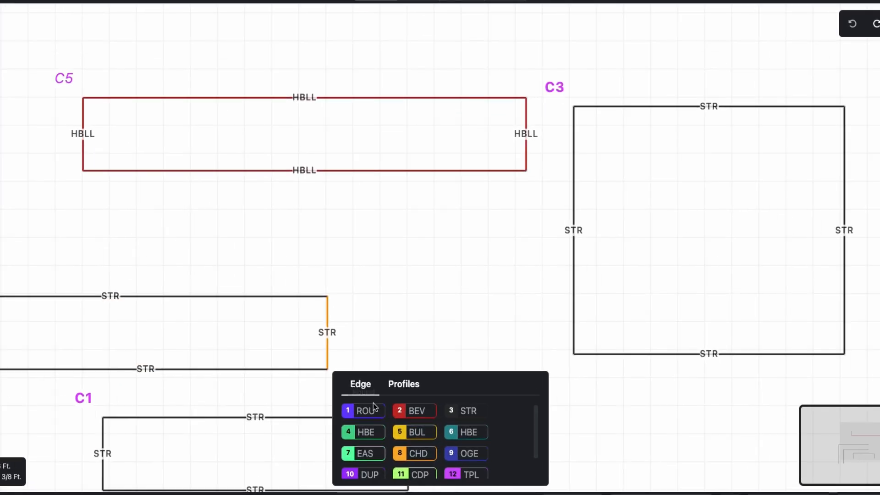
scroll(418, 448, down, 1)
scroll(468, 430, up, 1)
click(466, 415)
click(304, 171)
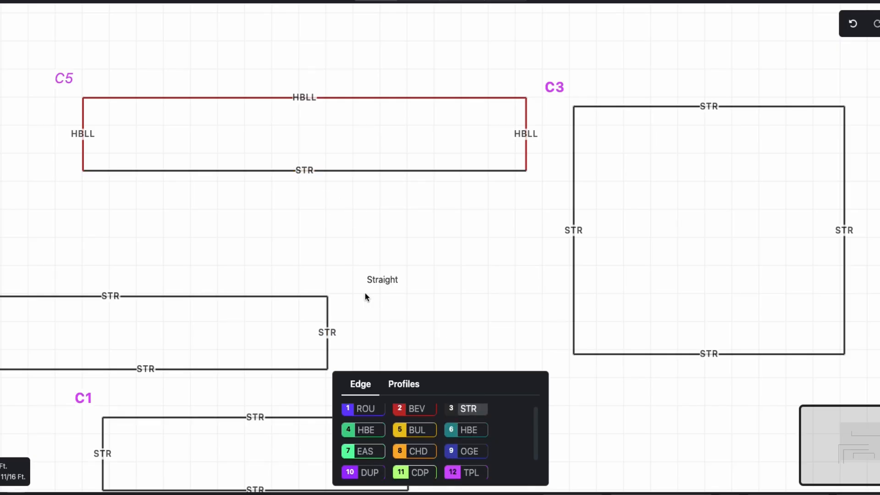
click(372, 447)
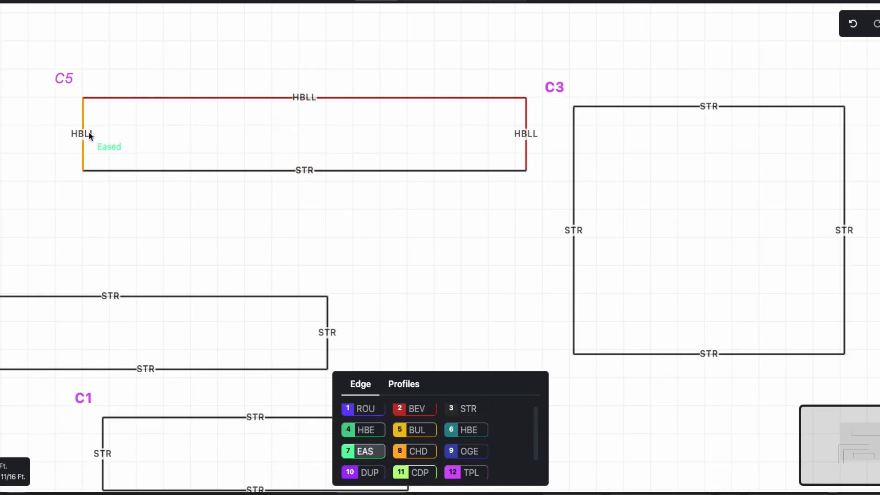
click(84, 133)
click(369, 477)
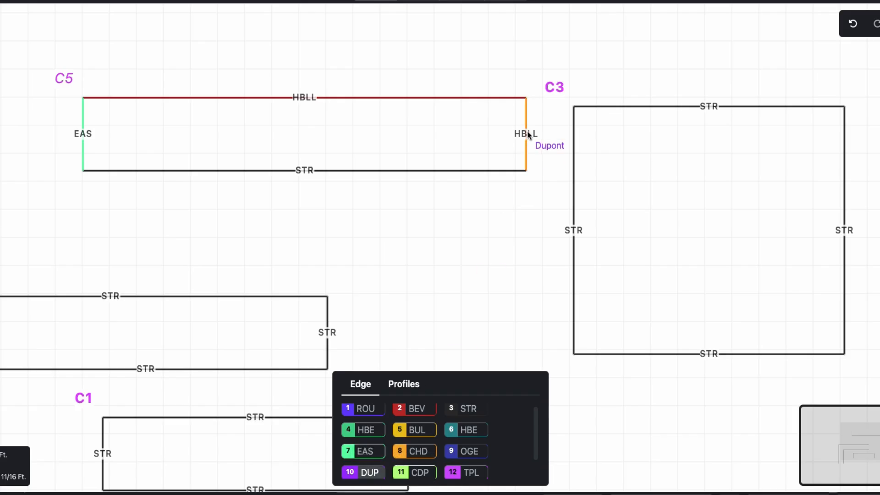
click(527, 132)
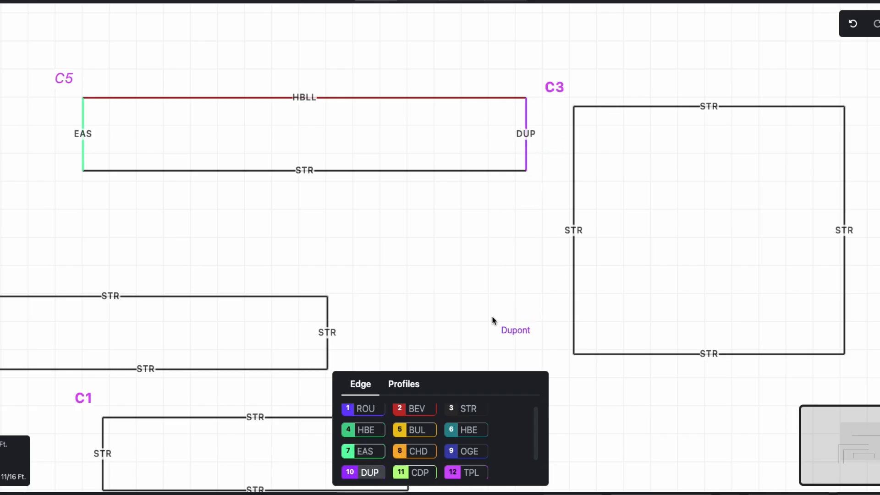
Add the 6" Backsplash profile along the upper side of countertop C5.
click(394, 386)
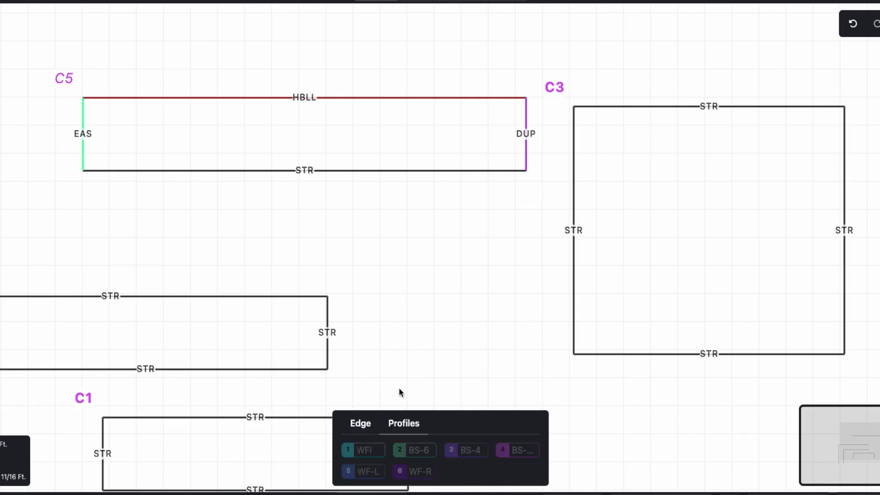
click(426, 454)
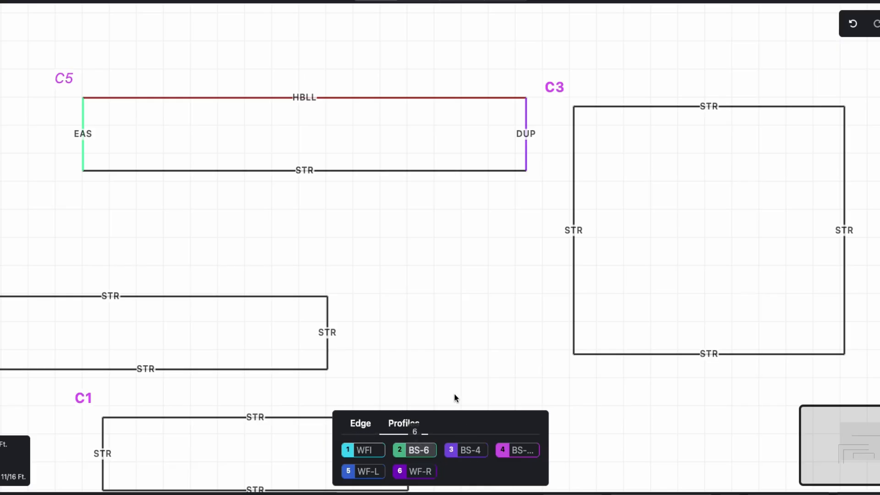
click(302, 97)
click(334, 69)
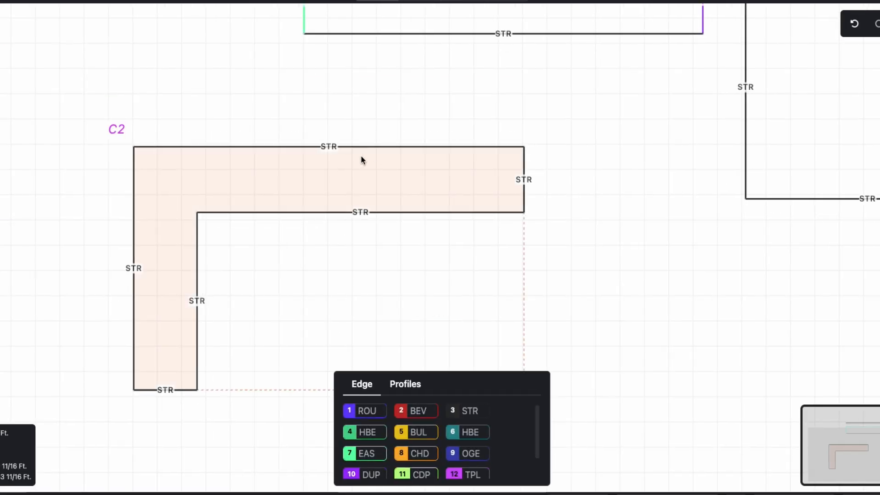
Apply a Round edge to the short lower end of L-shaped countertop C2 and a Right Waterfall 26" profile to its right end.
click(377, 410)
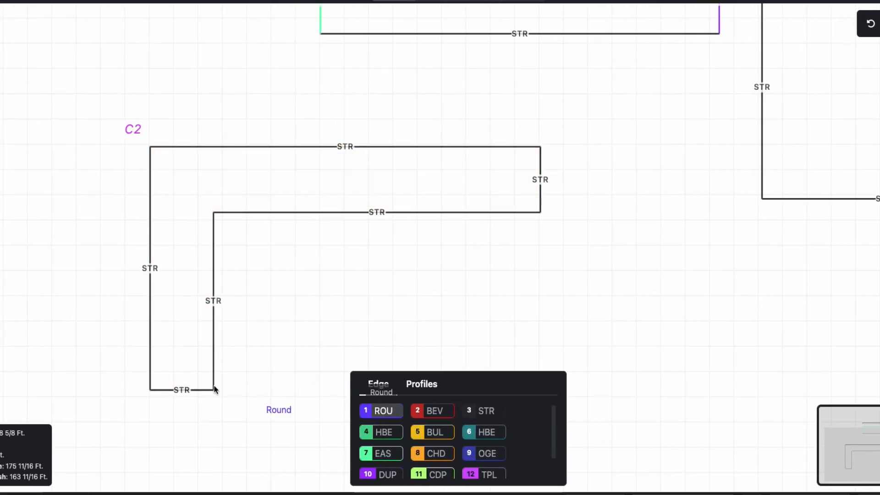
click(179, 392)
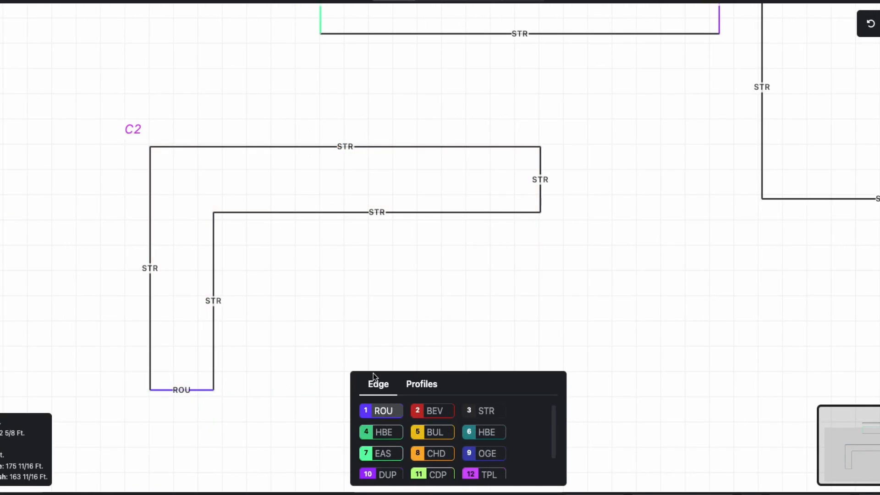
click(414, 387)
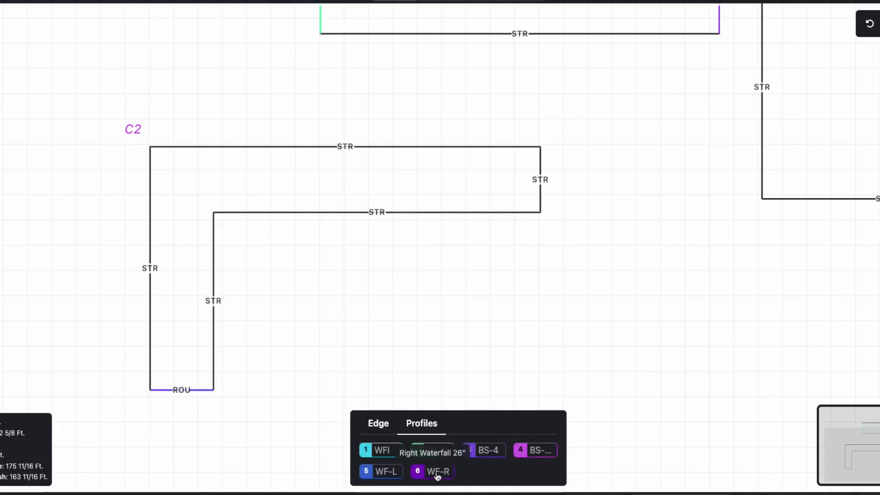
click(443, 477)
click(541, 197)
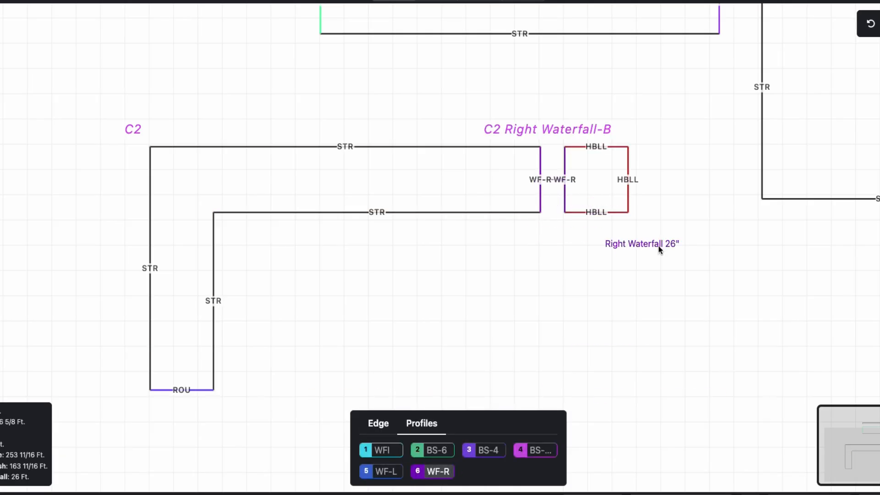
Add the 6" Backsplash profile along the upper side and the outer left side of countertop C2.
click(433, 450)
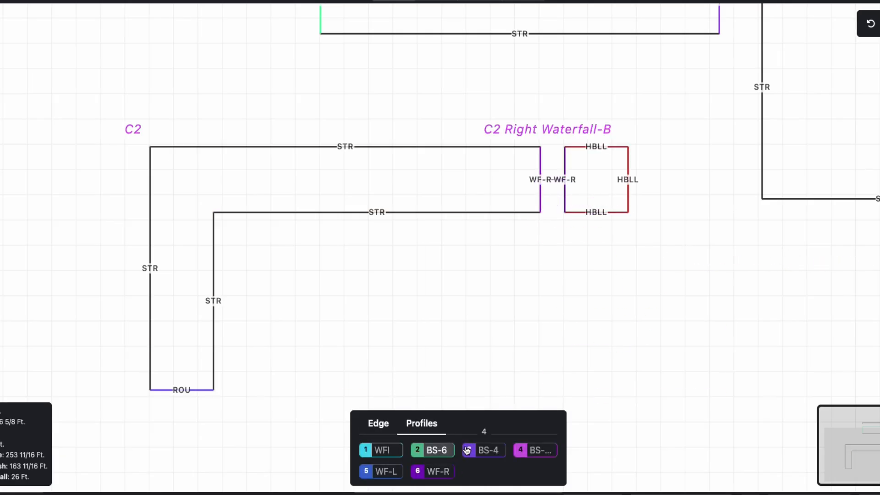
click(343, 146)
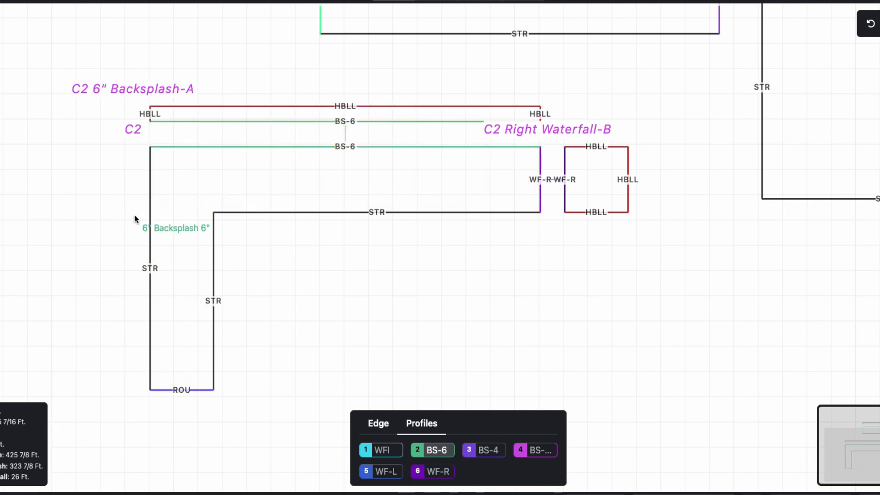
click(147, 225)
Apply the Bullnose edge to both inner sides of countertop C2, then return to the selection tool.
click(378, 423)
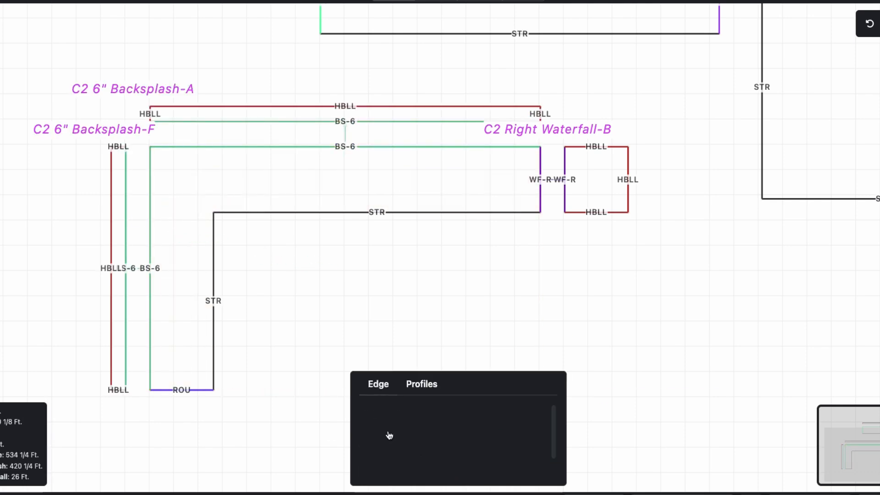
click(446, 436)
click(335, 213)
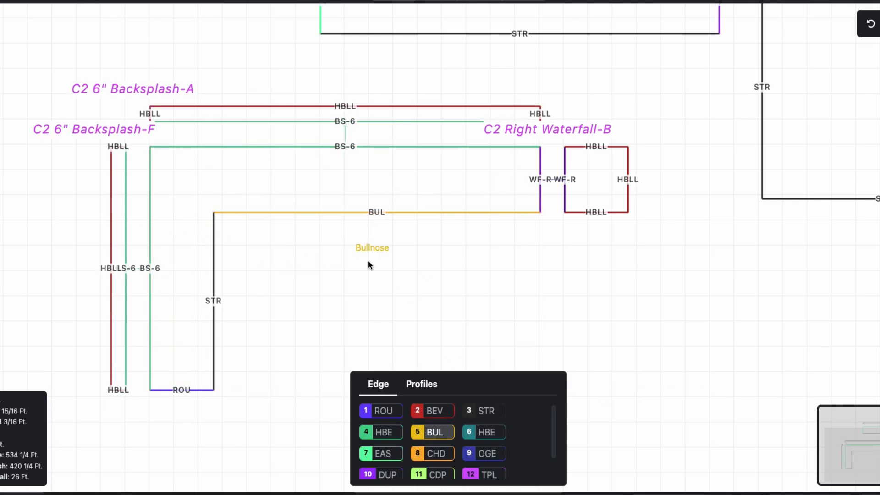
click(217, 295)
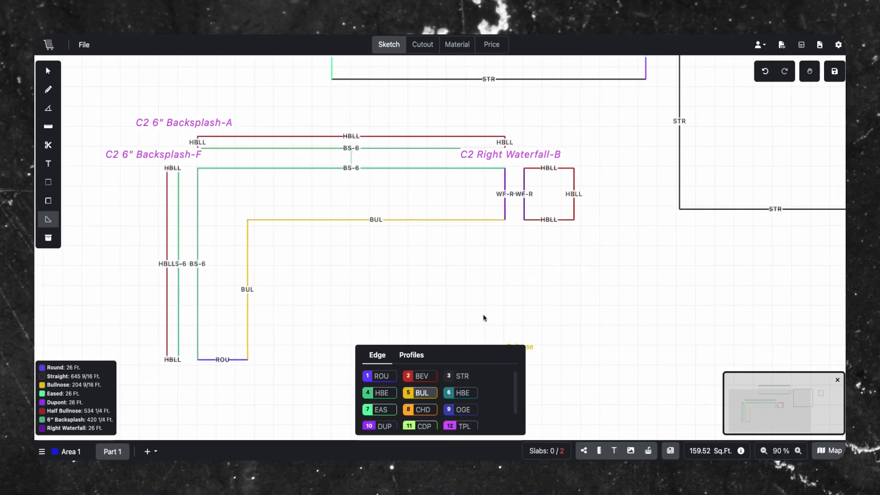
click(48, 71)
scroll(354, 304, down, 1)
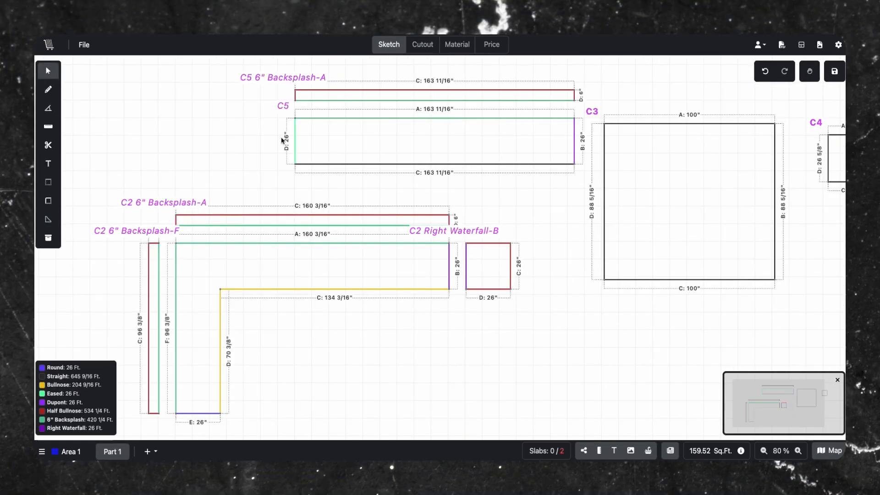